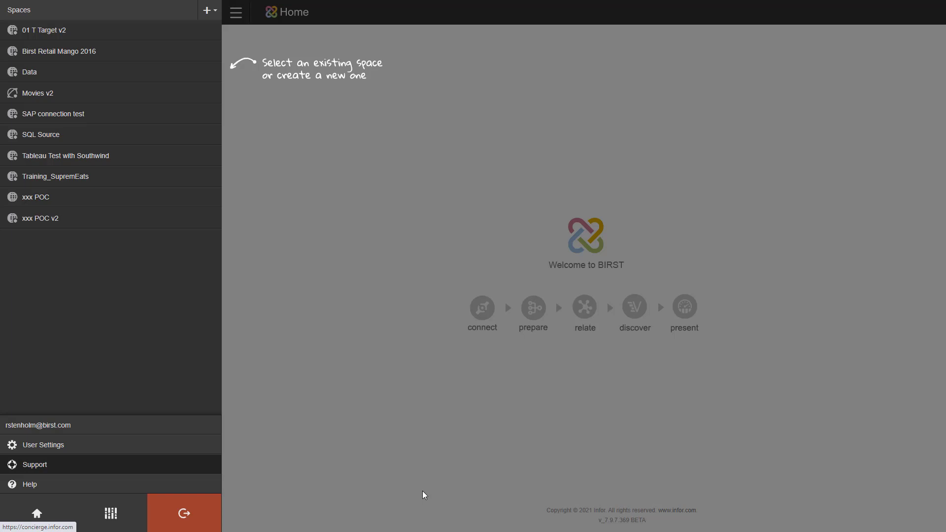
Create a new Professional space and name it 'Movies'.
click(209, 11)
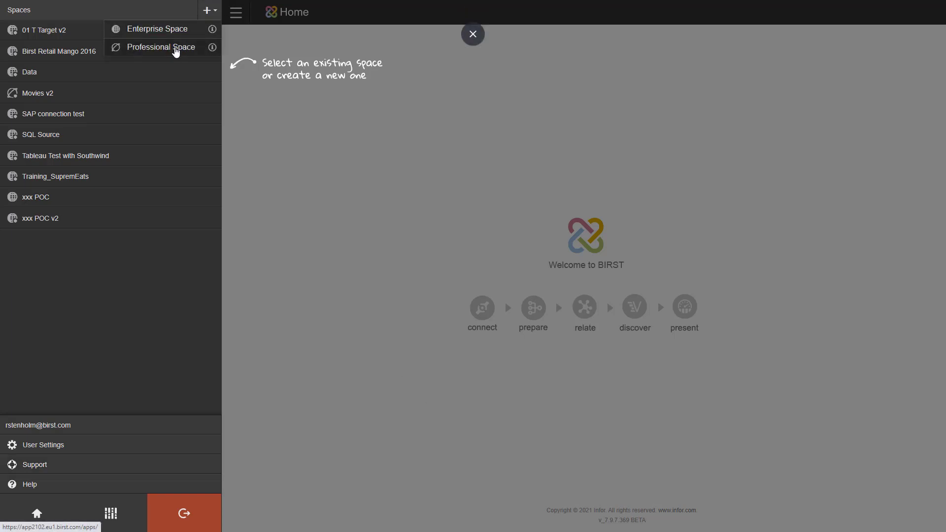
click(176, 52)
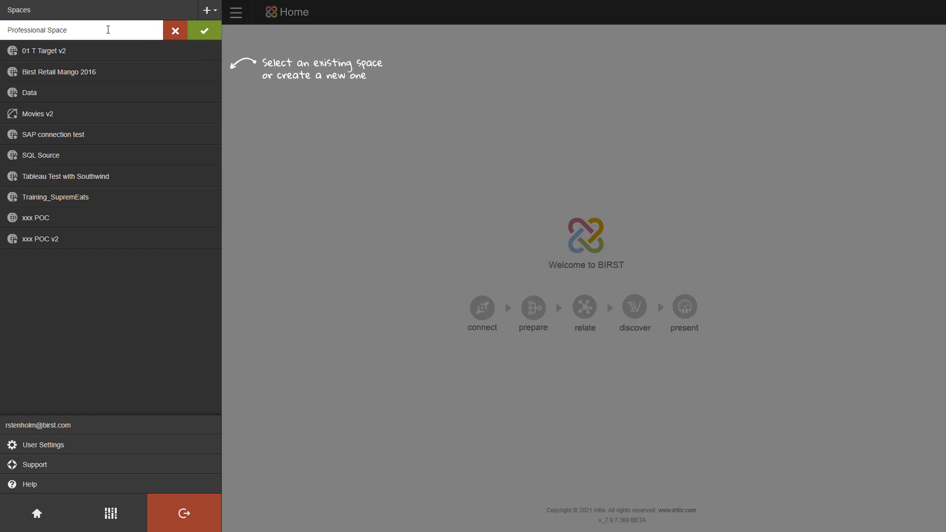
drag(108, 29, 2, 37)
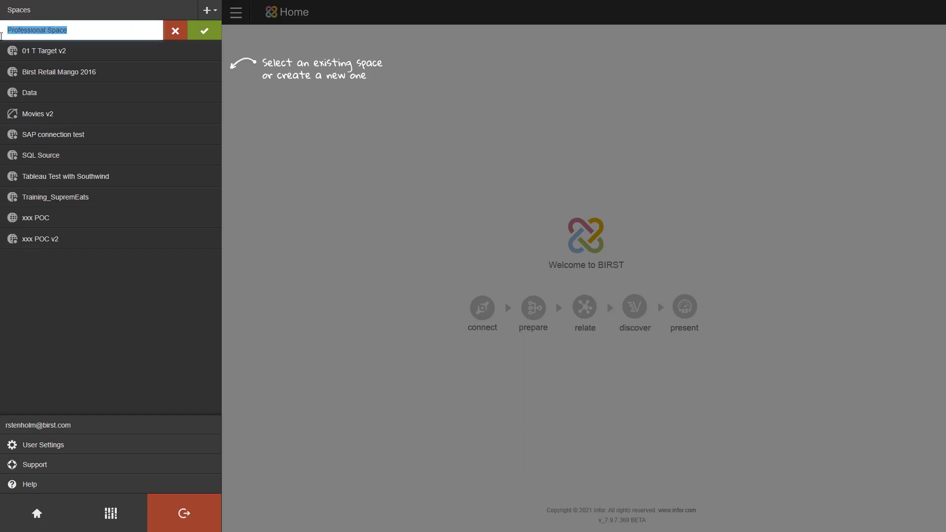
text(Movies)
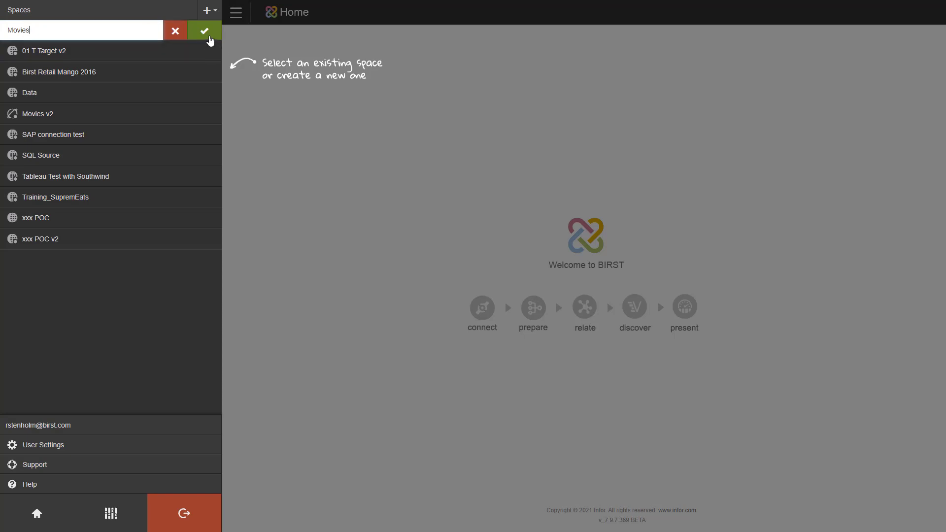
click(207, 35)
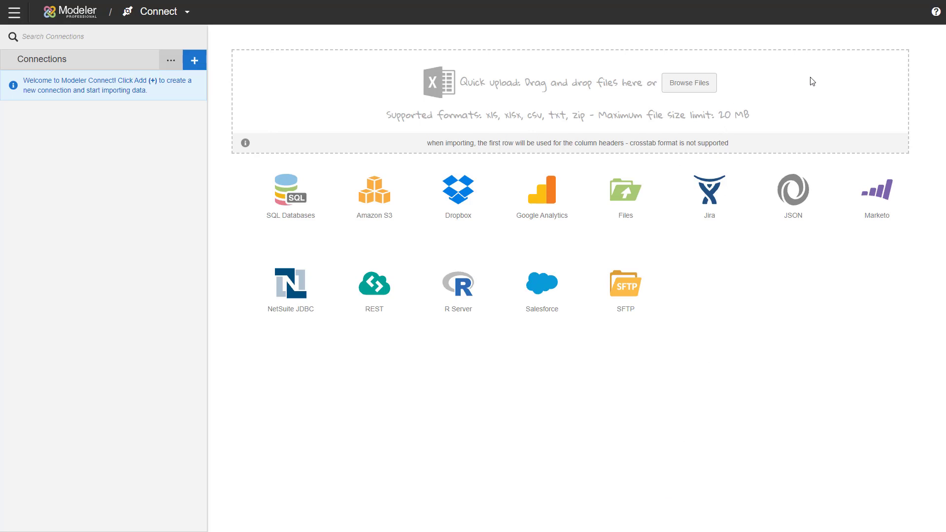
Upload the Movie Titles.xlsx workbook from the Data Files folder.
click(692, 83)
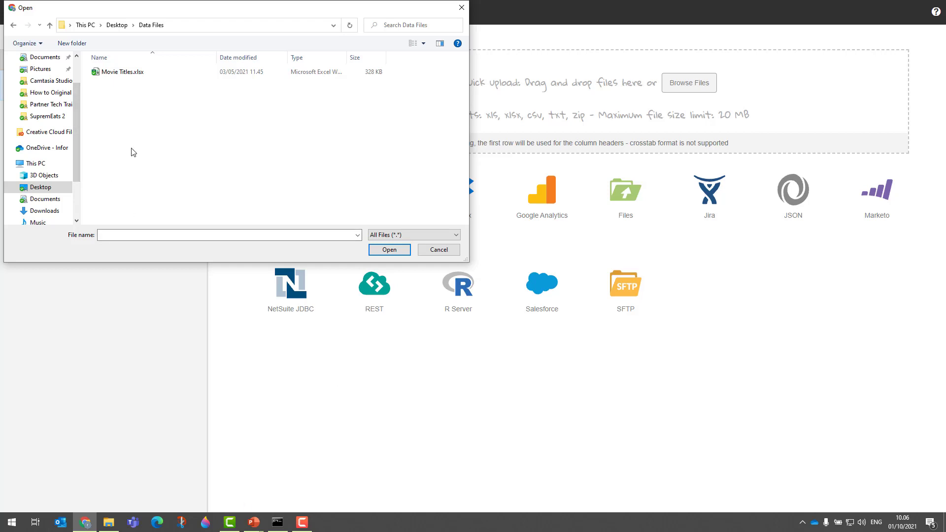
click(118, 74)
click(389, 250)
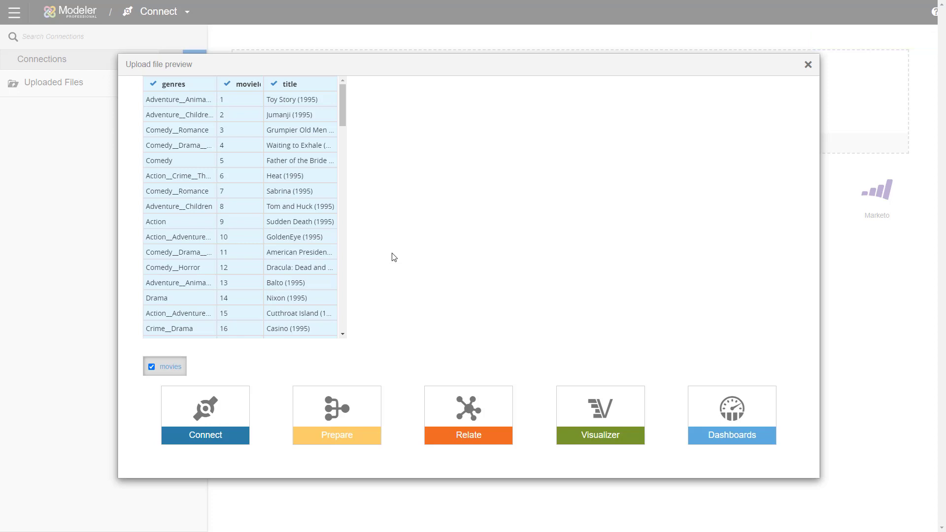
Keep the genres, movieId and title columns included and send the Movie Titles data to Prepare.
click(153, 85)
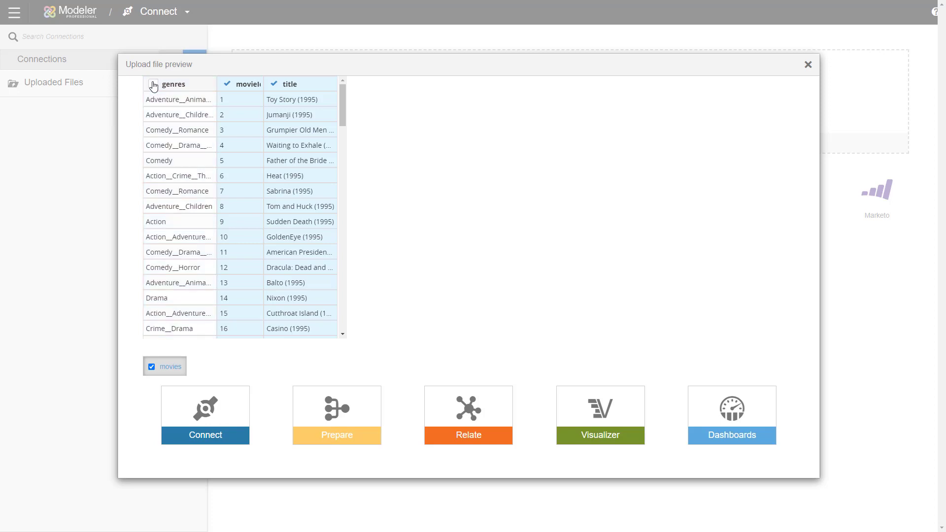
click(153, 84)
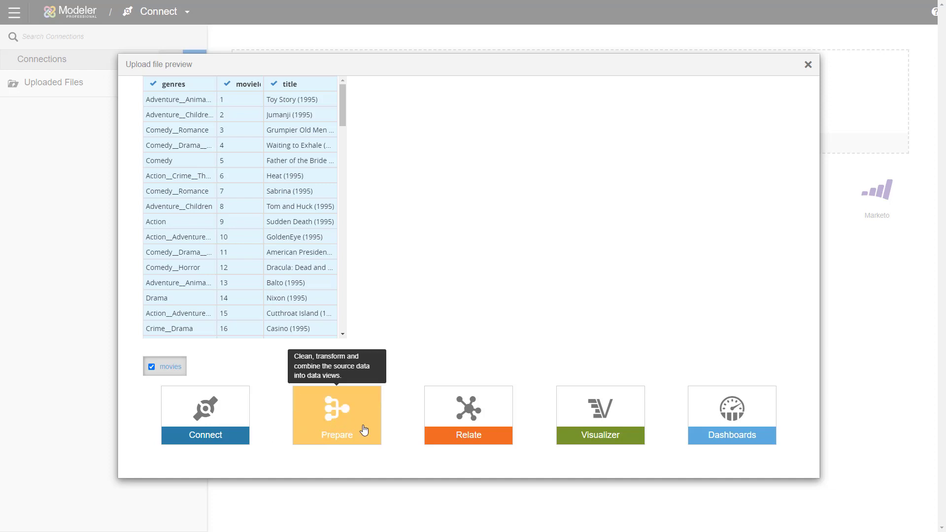
click(343, 422)
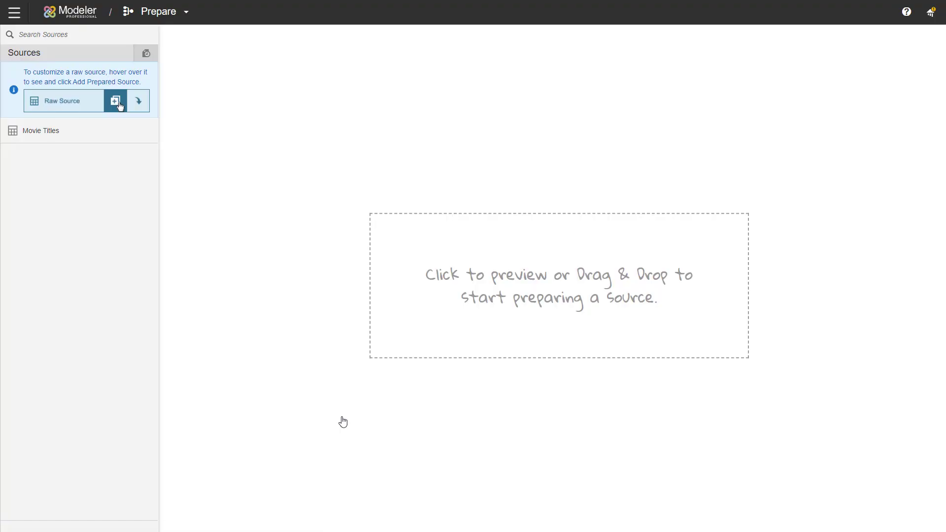
Check that Movie Titles appears as a source on the Prepare page.
mouse_move(69, 140)
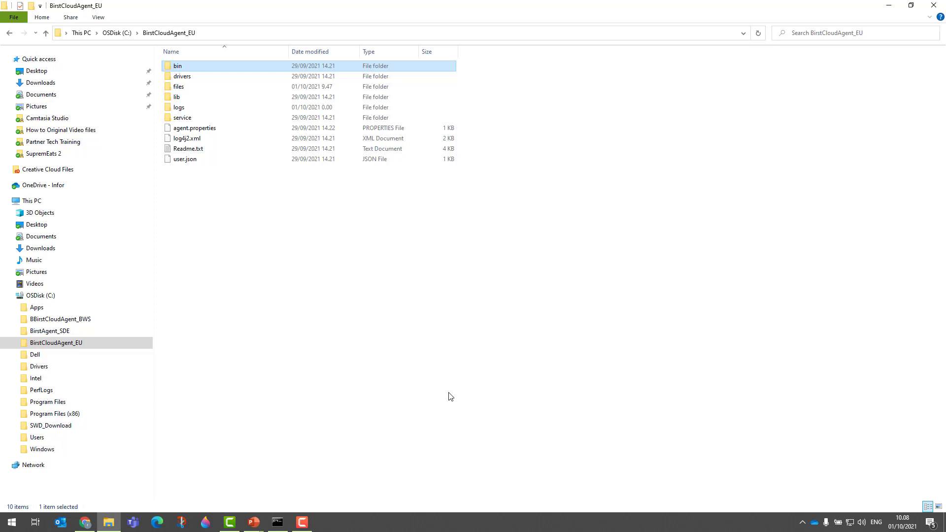
Open the BirstCloudAgent_EU files folder holding Movie Ratings.csv, then return to Birst's module menu.
double_click(193, 88)
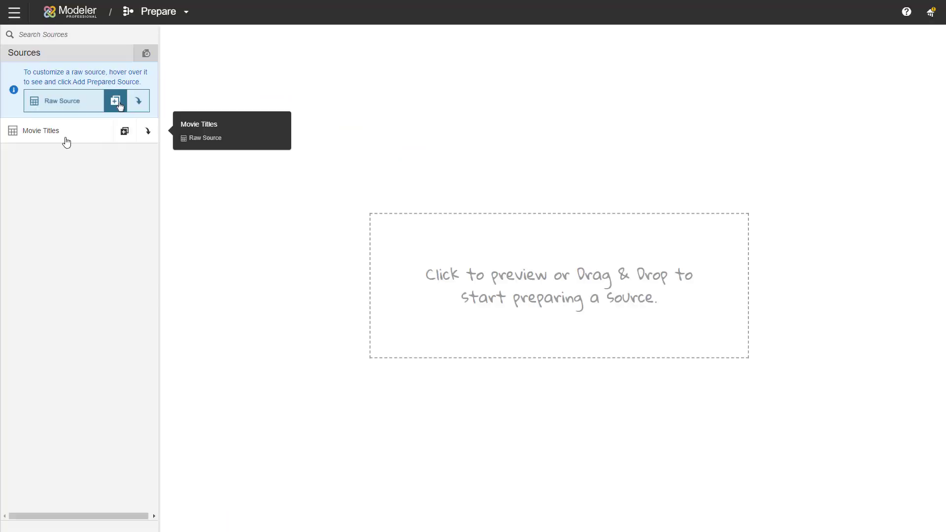
click(158, 16)
Create a file connection 'My Files' on the first online agent with the default file path, and save it.
click(154, 38)
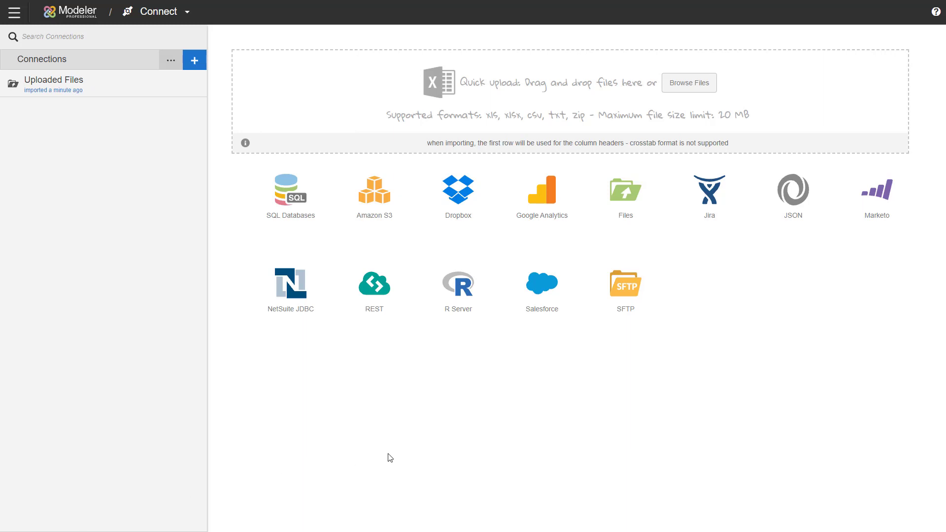
click(627, 209)
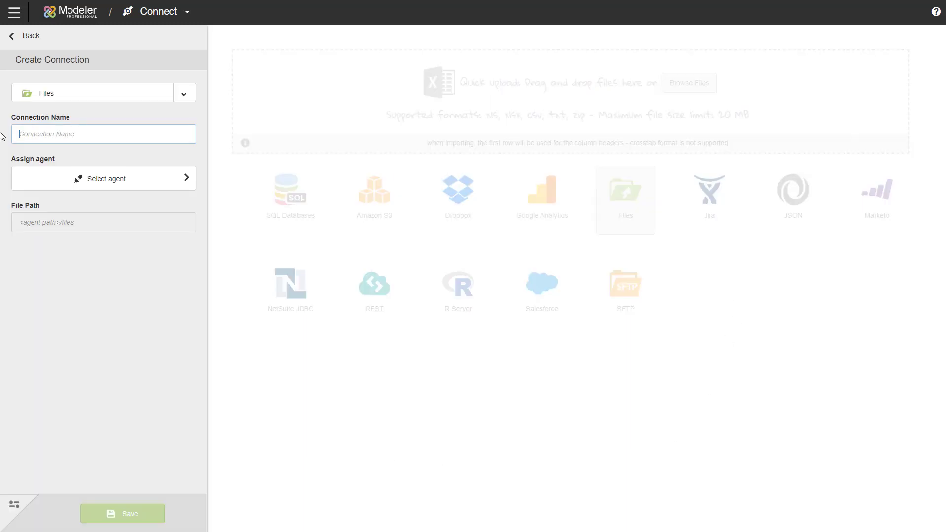
text(My Files)
click(128, 183)
click(194, 84)
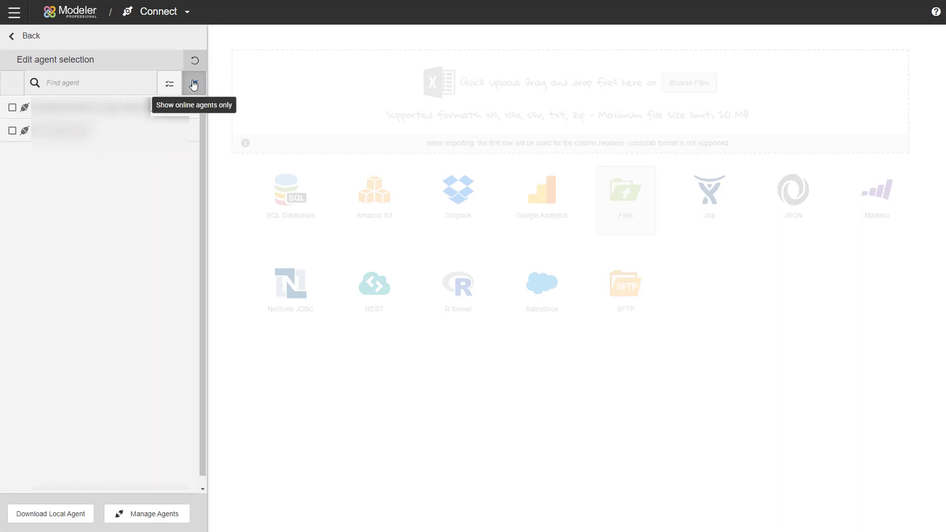
click(12, 108)
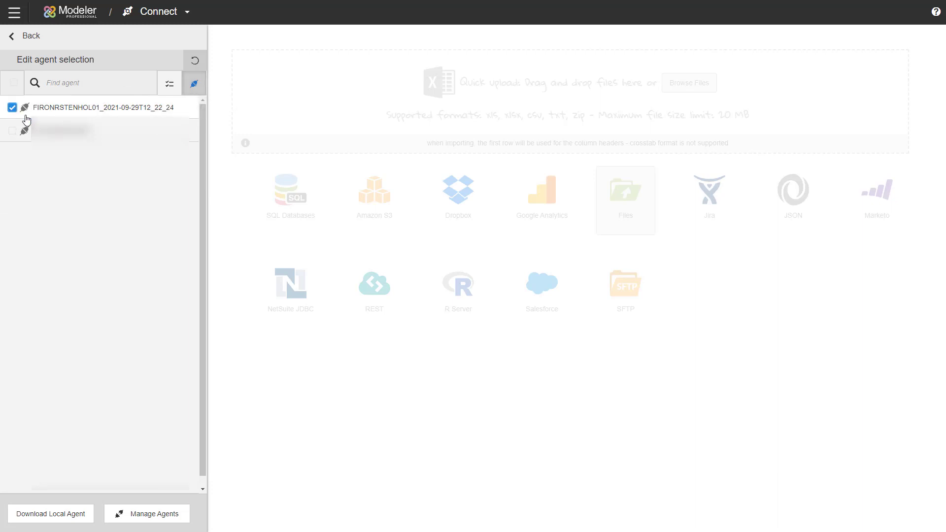
click(29, 38)
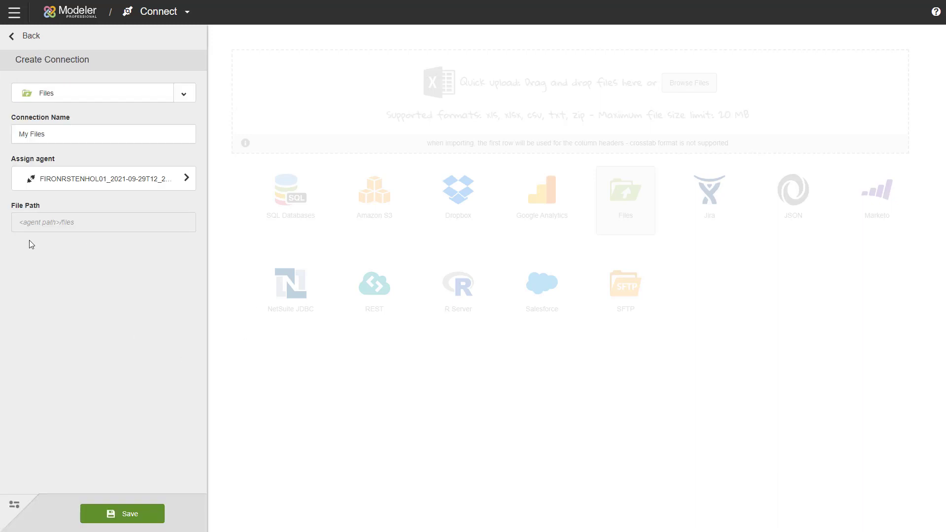
mouse_move(21, 225)
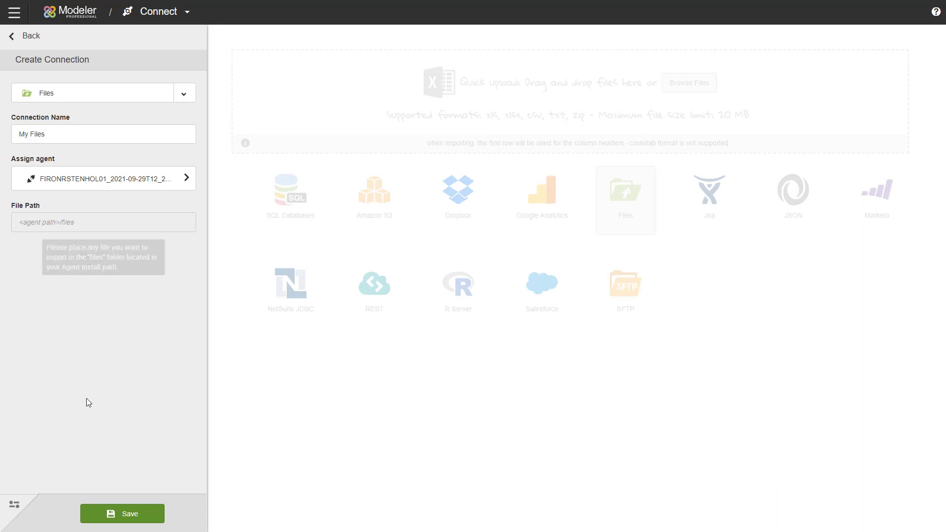
click(123, 515)
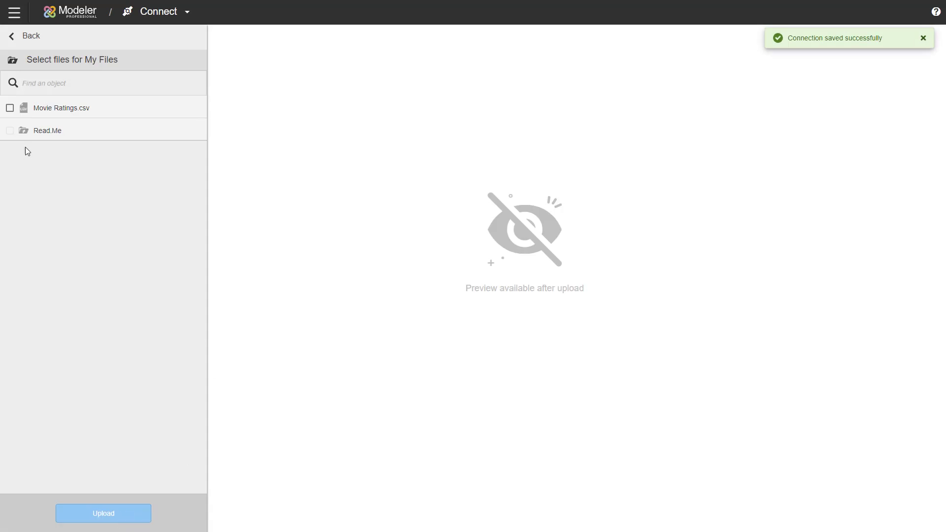
Upload Movie Ratings.csv to My Files and select its Movie Ratings object with all four columns.
click(10, 108)
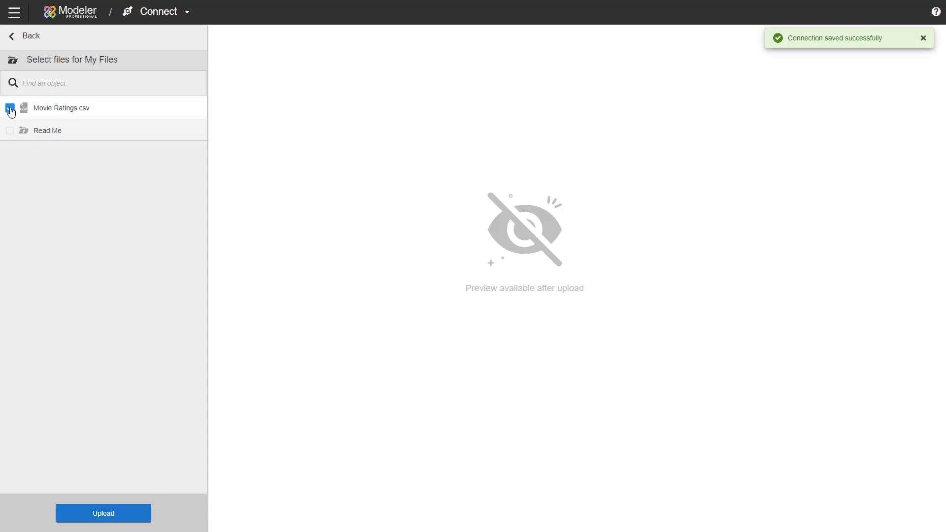
click(111, 515)
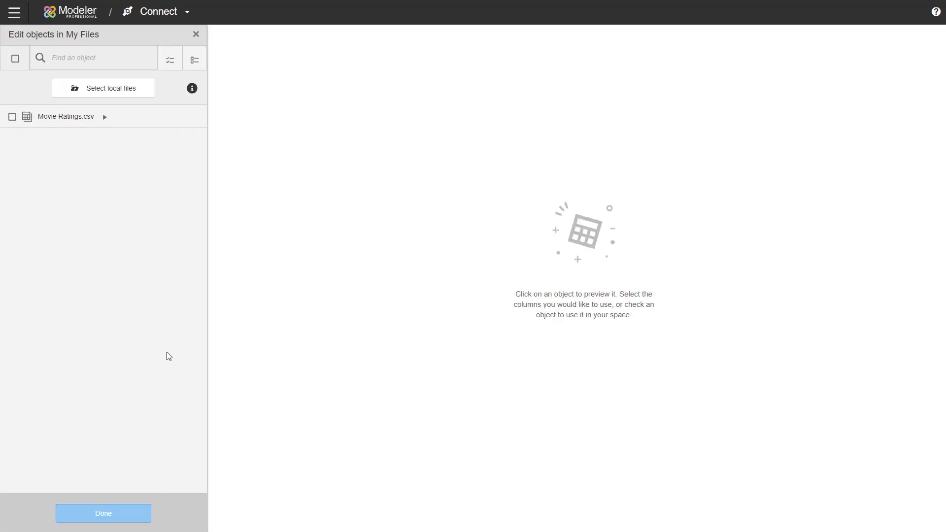
click(70, 121)
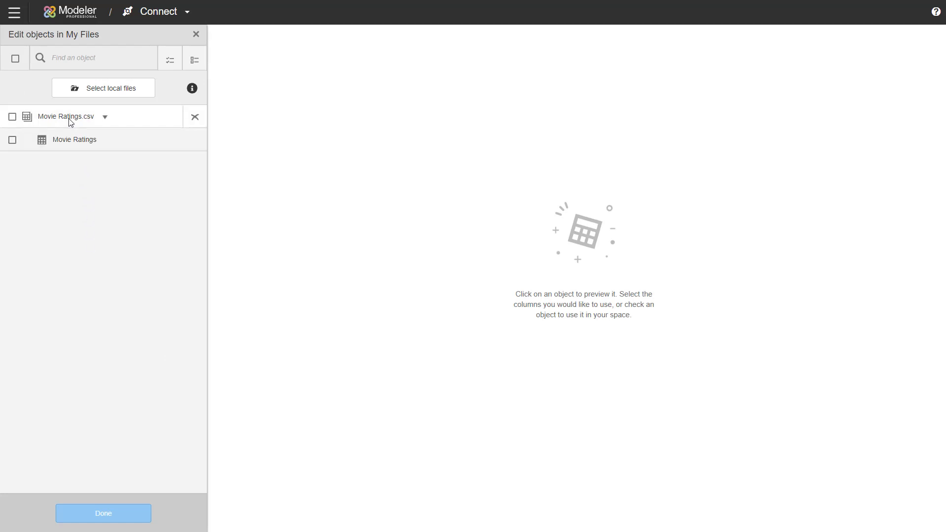
click(72, 140)
click(12, 140)
click(12, 141)
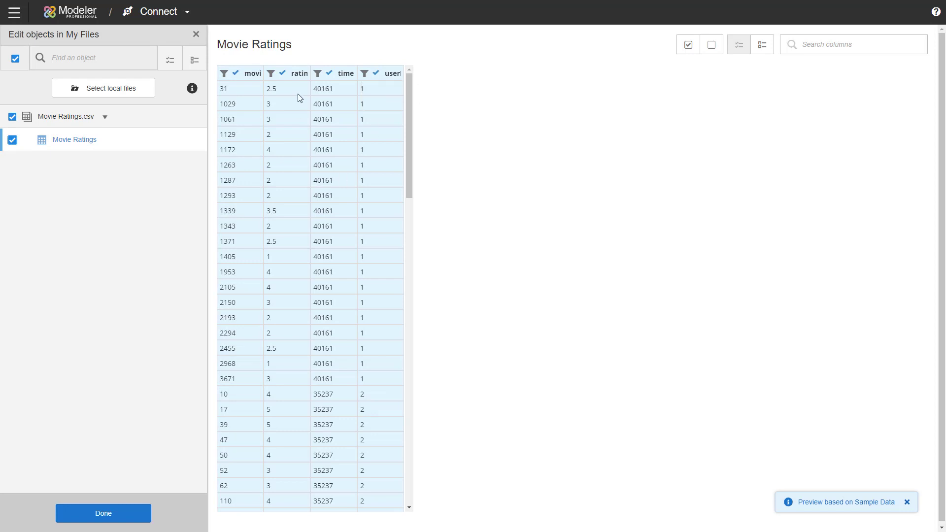
click(329, 73)
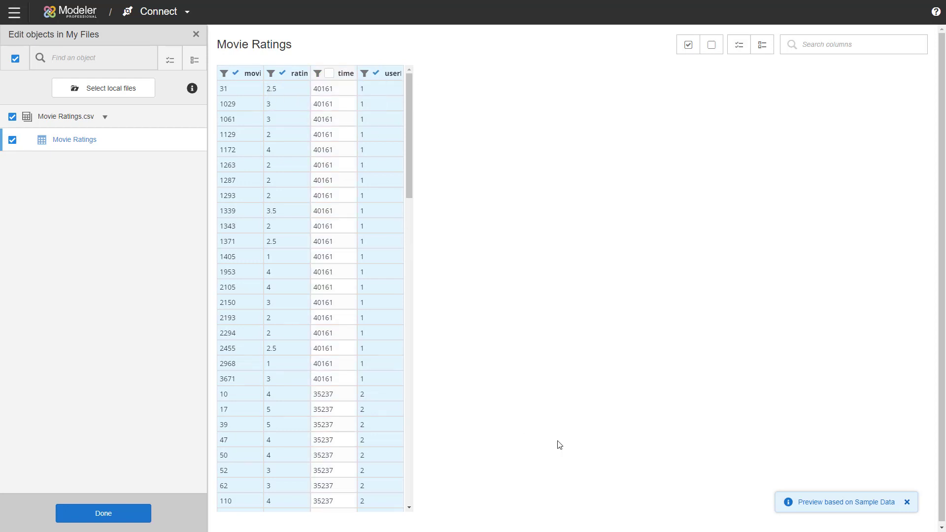
click(330, 74)
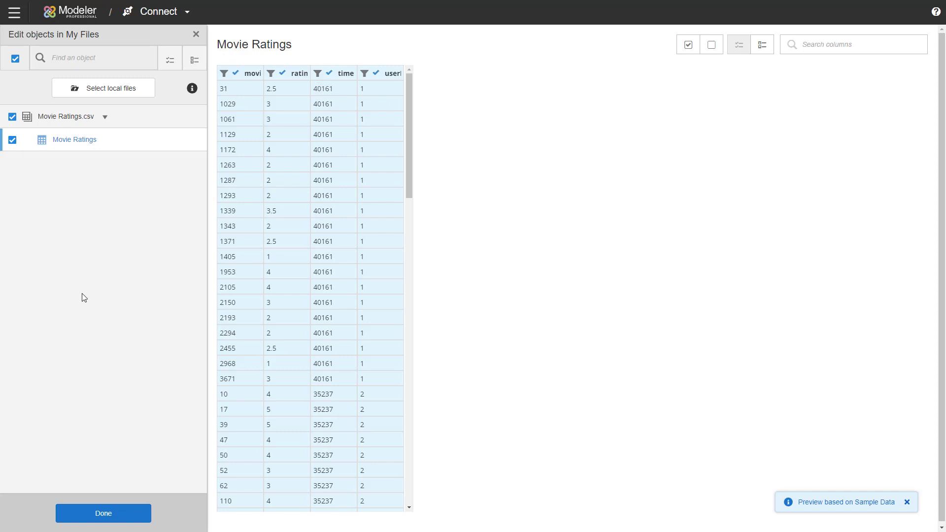
click(94, 517)
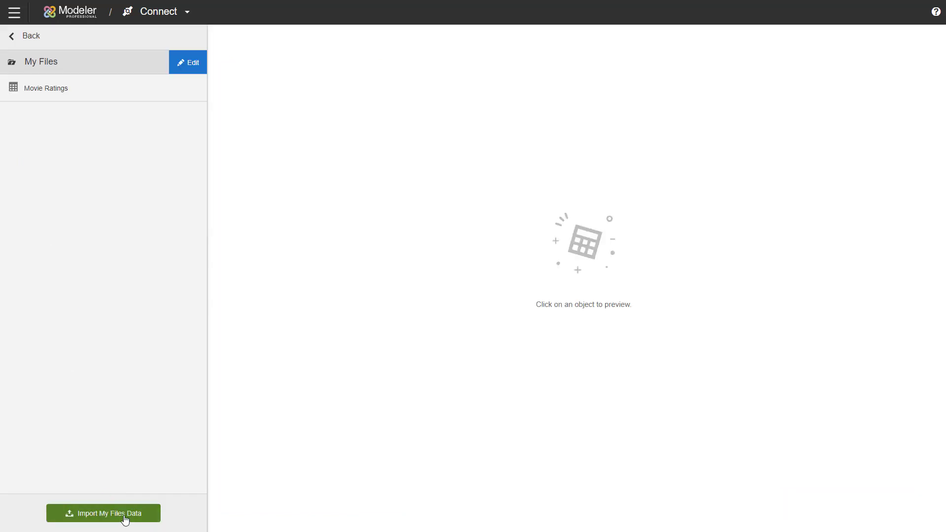
Import the My Files data into the Movies space.
click(125, 520)
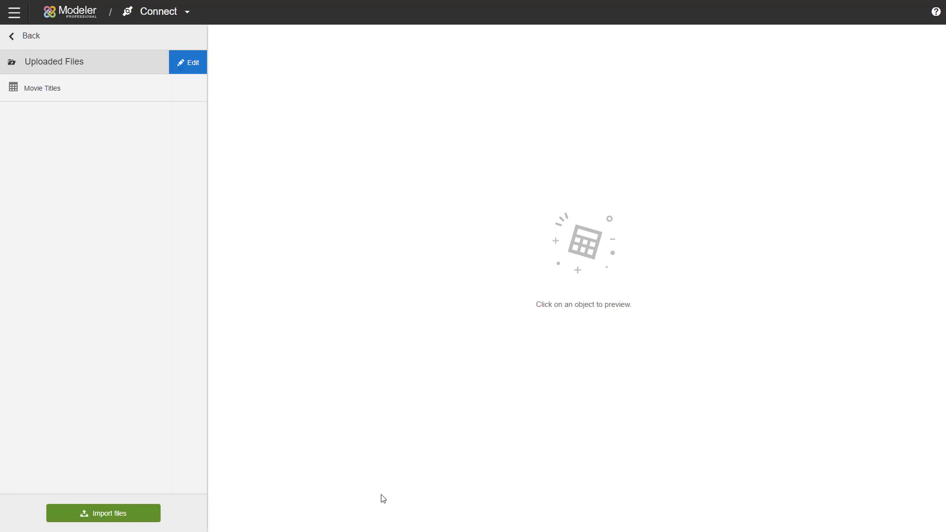
click(189, 13)
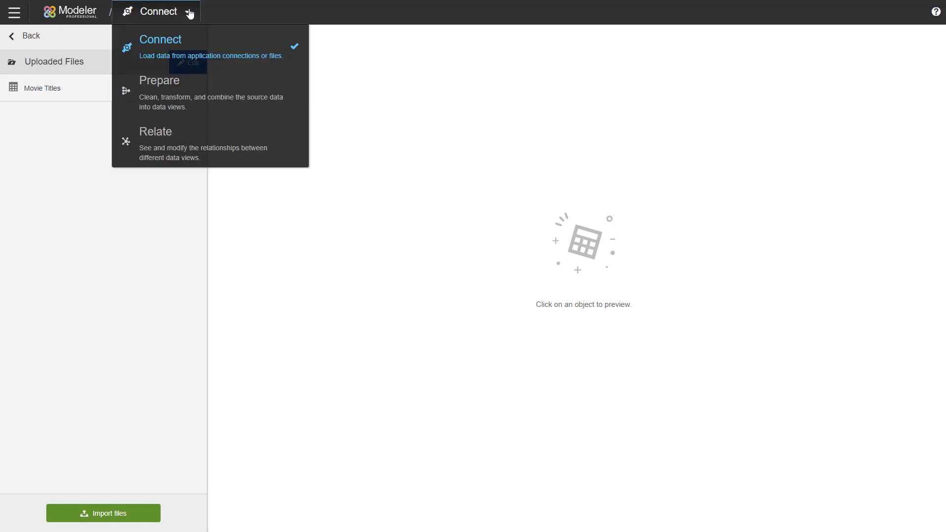
Switch to Prepare and preview the Movie Ratings and Movie Titles source data.
click(176, 89)
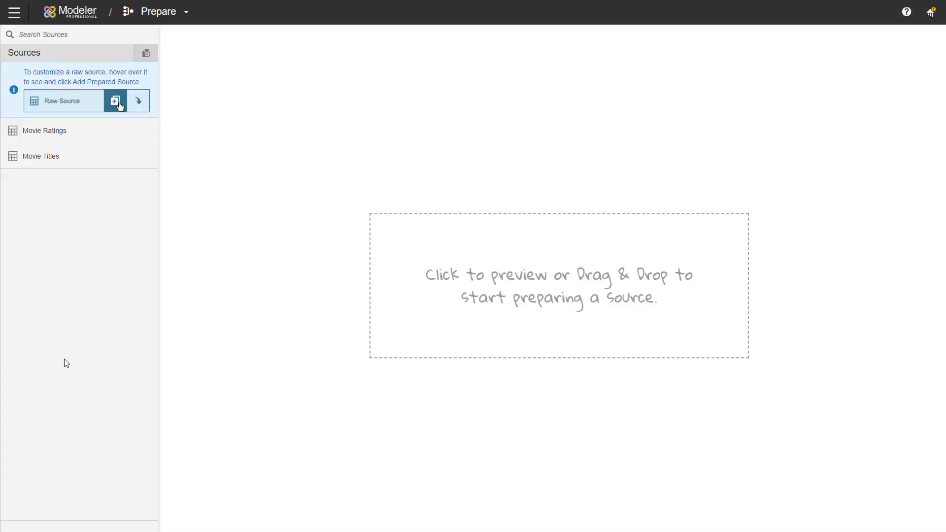
mouse_move(38, 124)
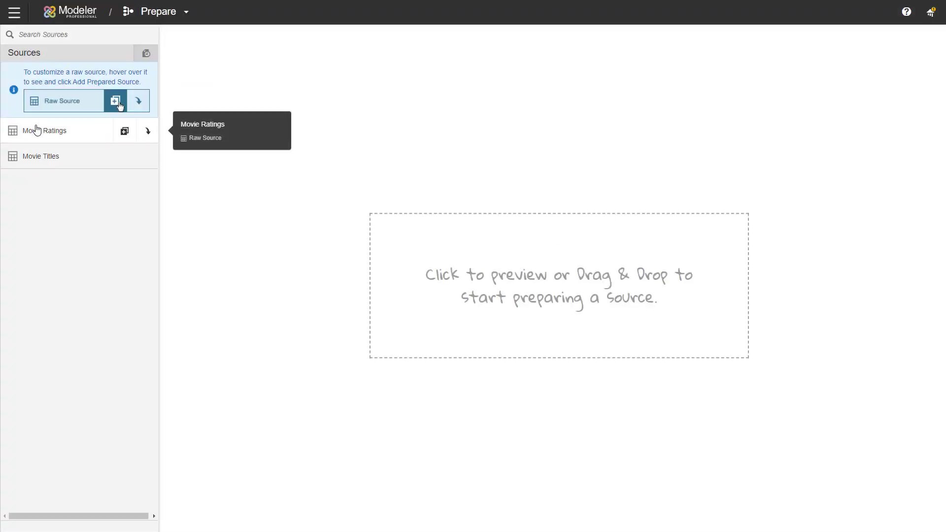
click(38, 130)
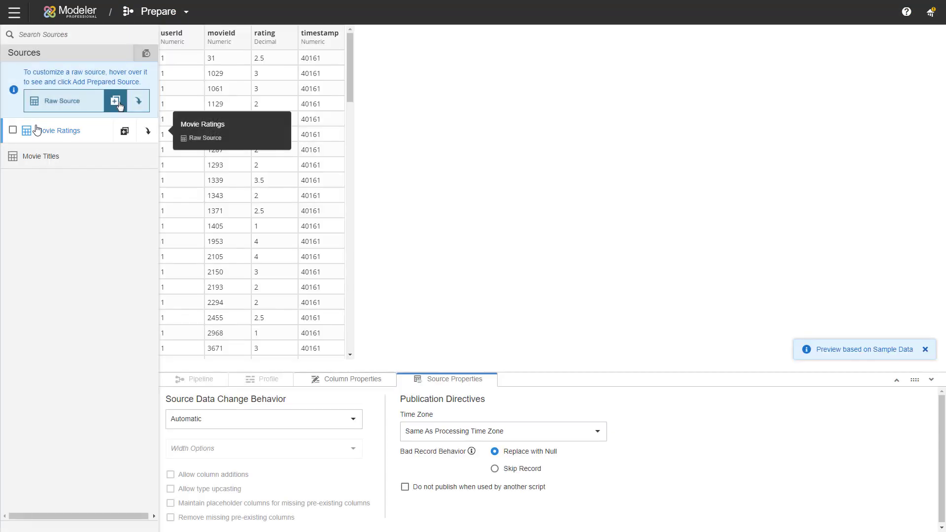
click(57, 161)
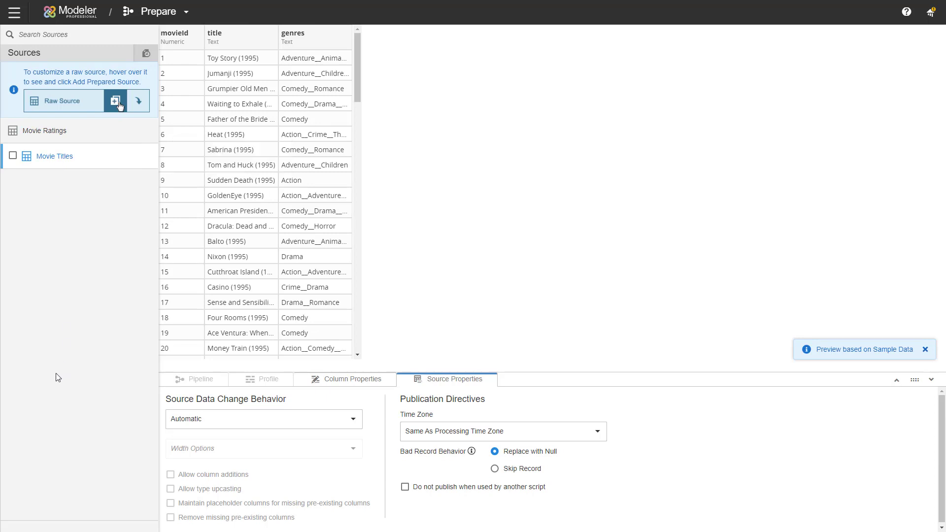